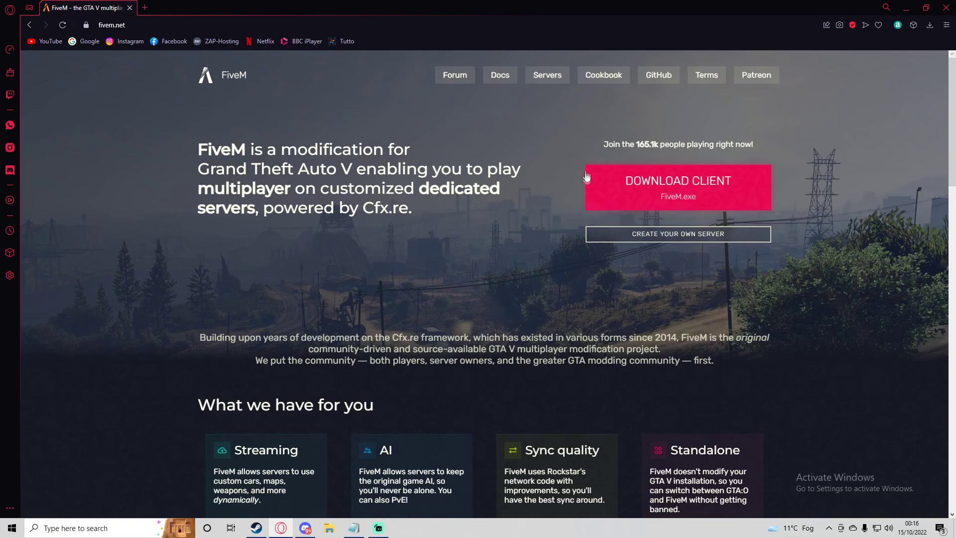
Start the FiveM client download and accept the terms of service.
click(692, 187)
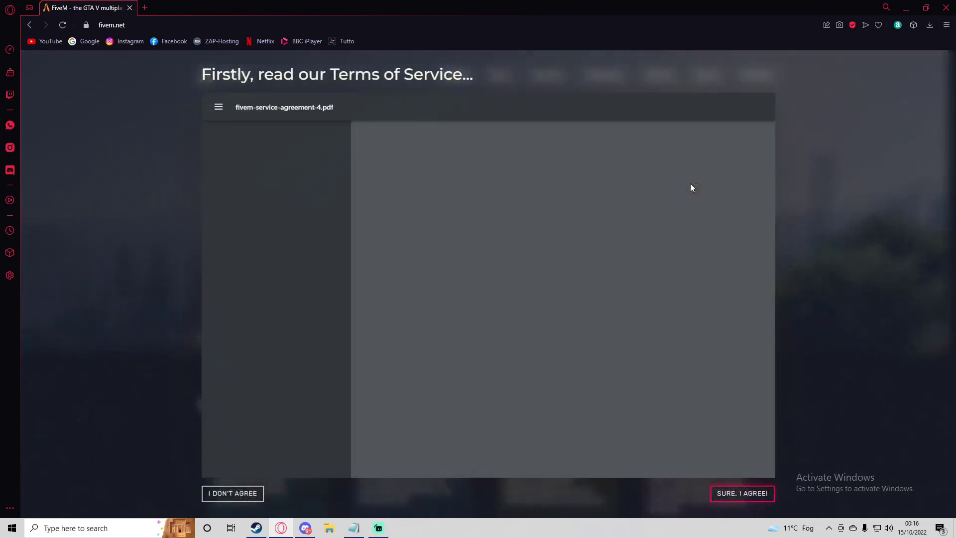
scroll(759, 206, down, 5)
scroll(759, 206, down, 15)
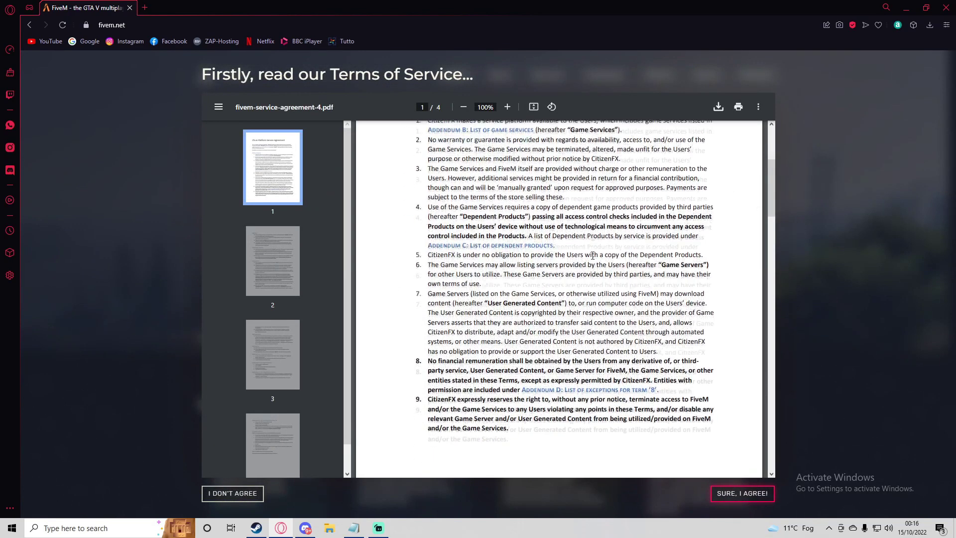
click(743, 493)
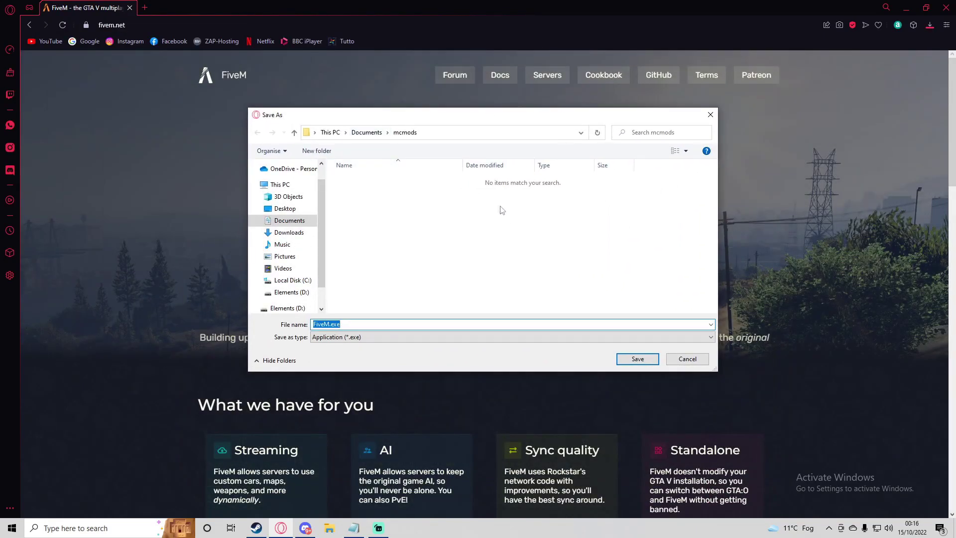
Save FiveM.exe to the Desktop and run the downloaded installer.
click(286, 232)
click(283, 208)
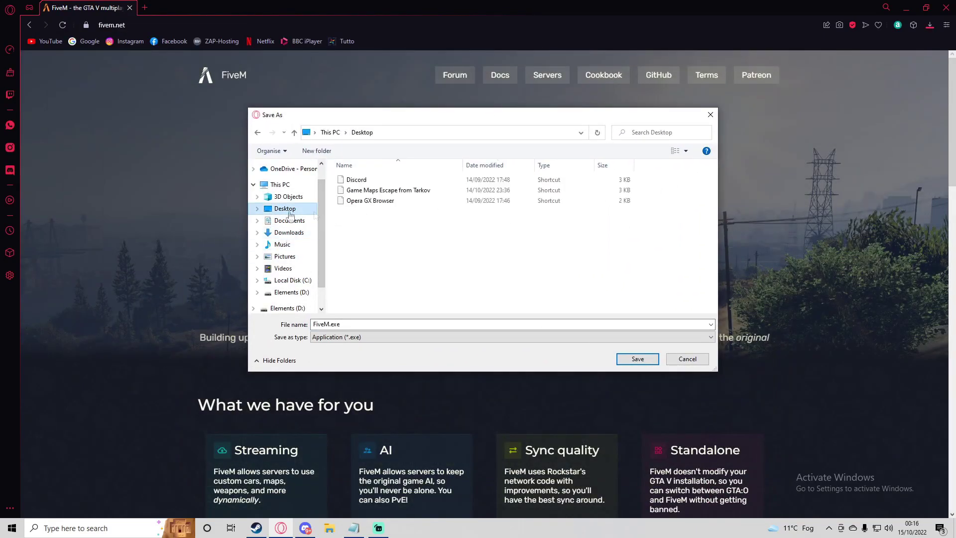
click(281, 244)
click(285, 209)
click(625, 363)
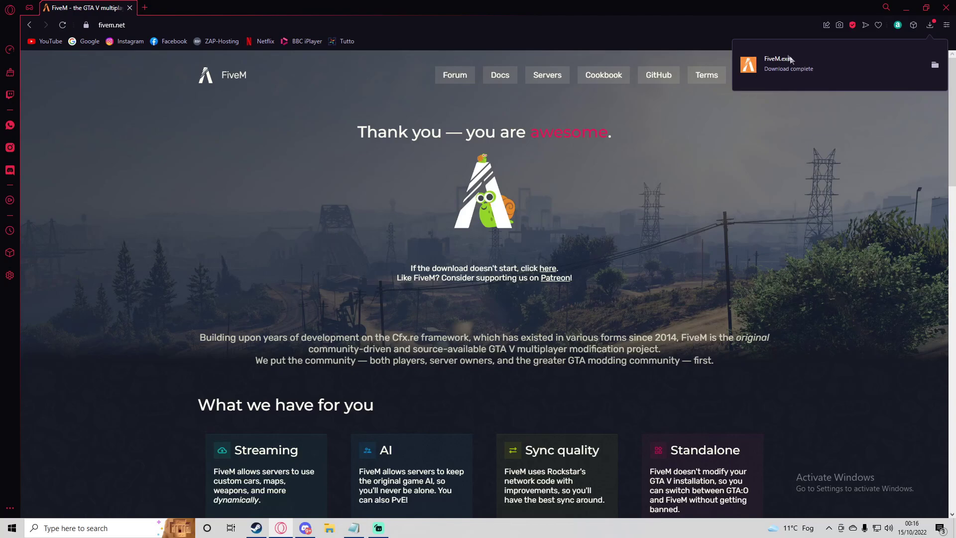
click(782, 69)
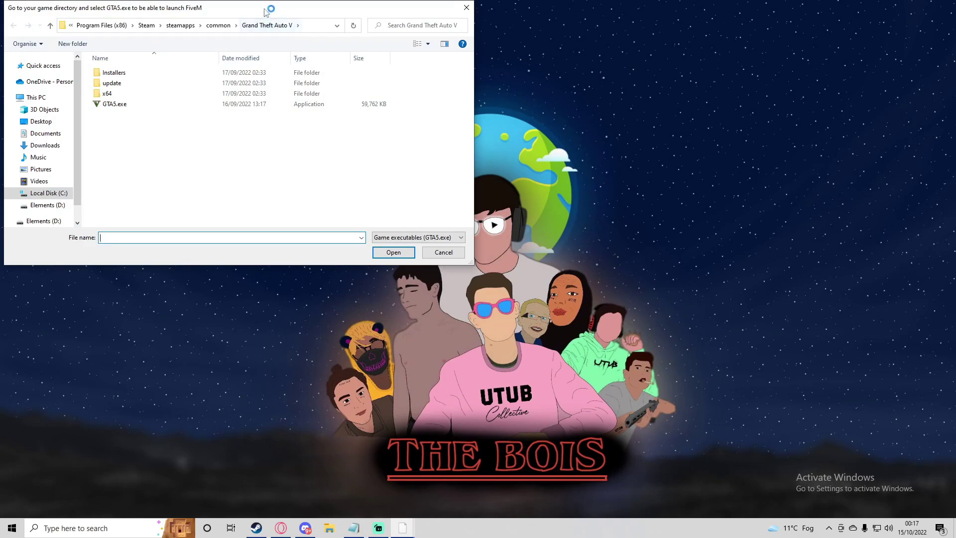
Move FiveM's 'select GTA5.exe' file prompt to the centre of the screen.
drag(265, 11, 546, 127)
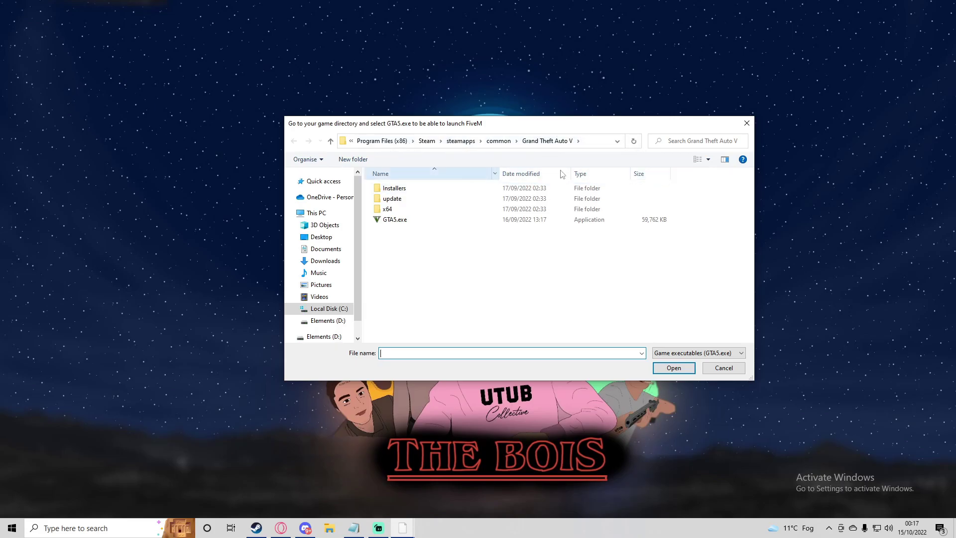
Browse Grand Theft Auto V's local files from its Steam Properties to open the install folder.
click(256, 528)
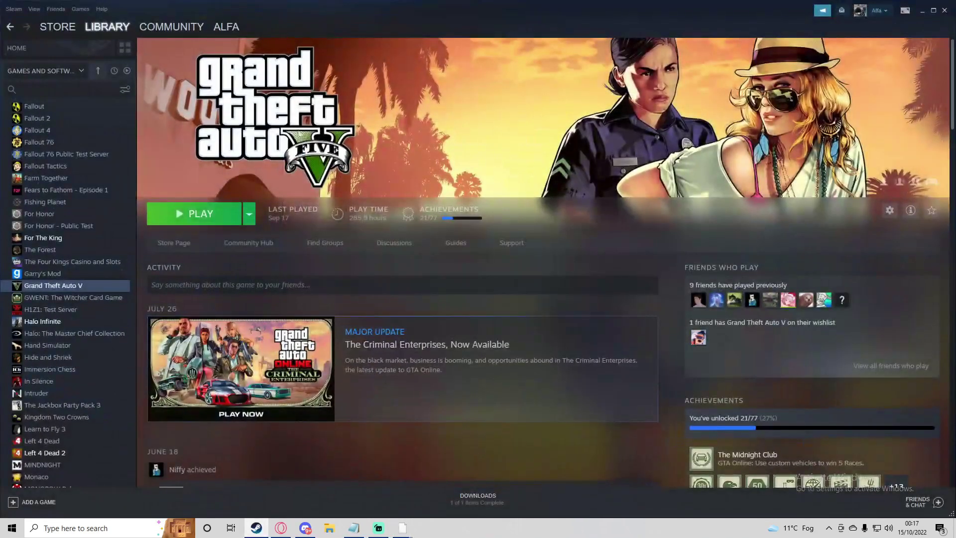
right_click(80, 286)
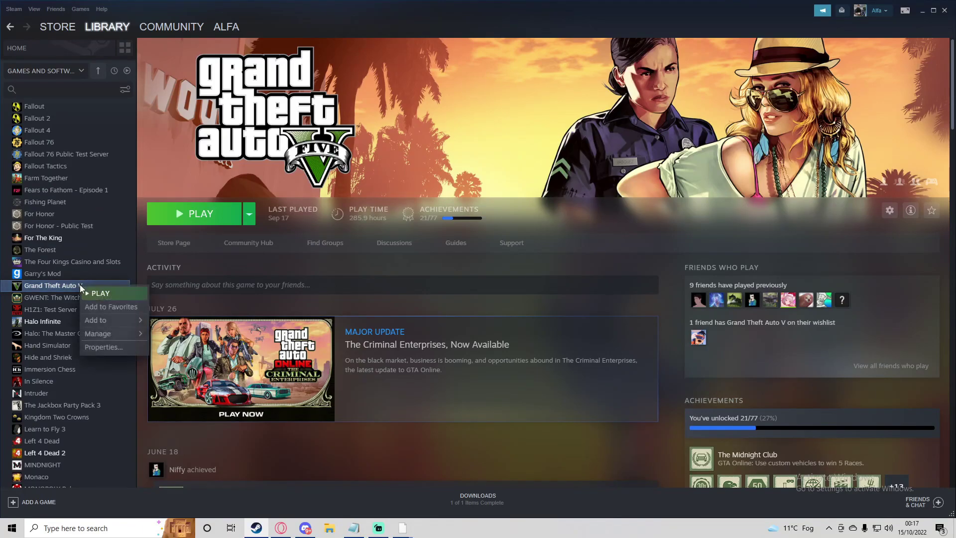
click(115, 347)
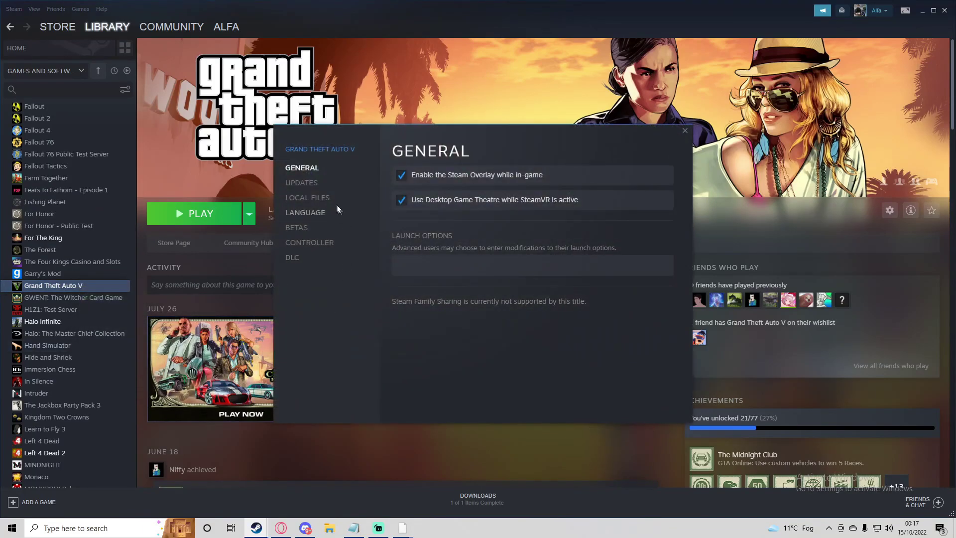
click(323, 198)
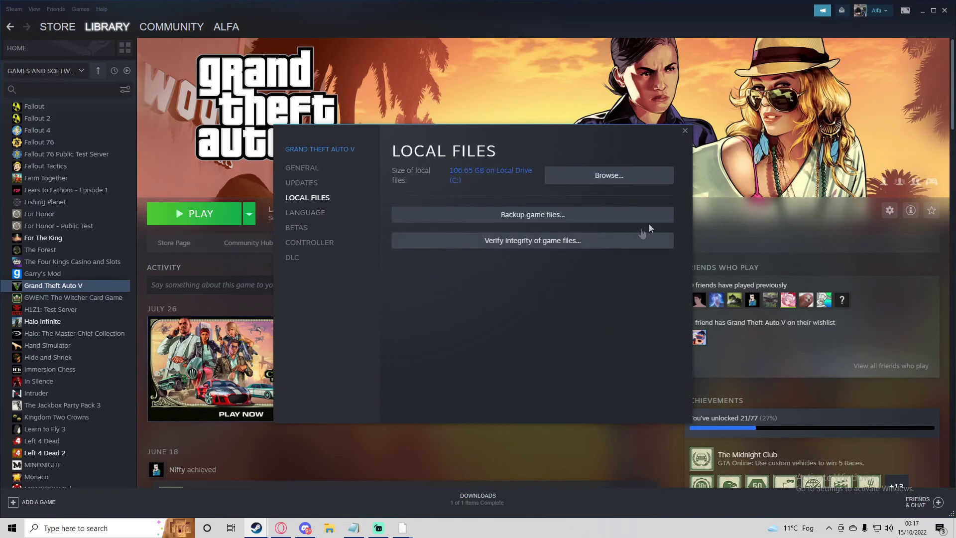
click(633, 175)
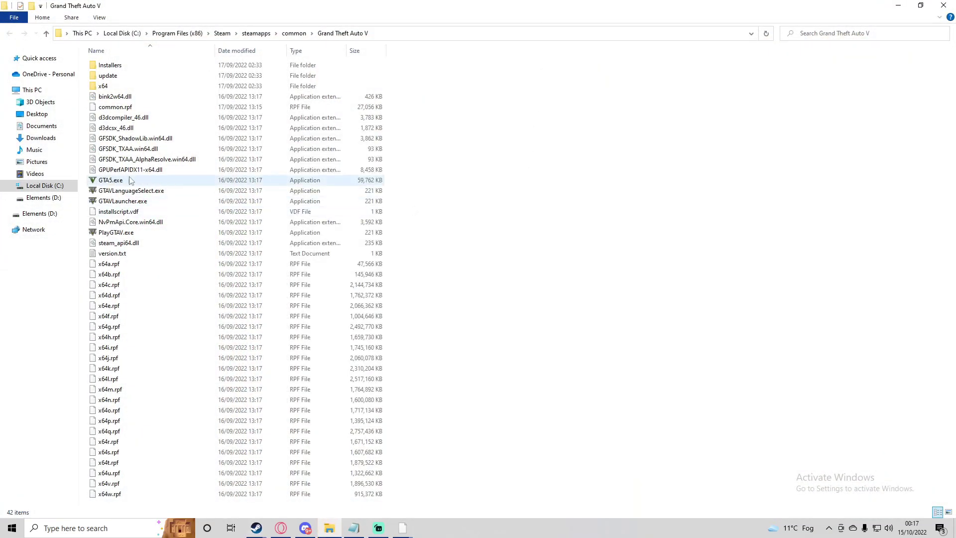
Select GTA5.exe, show the folder's full path in the address bar, then close Explorer.
click(107, 182)
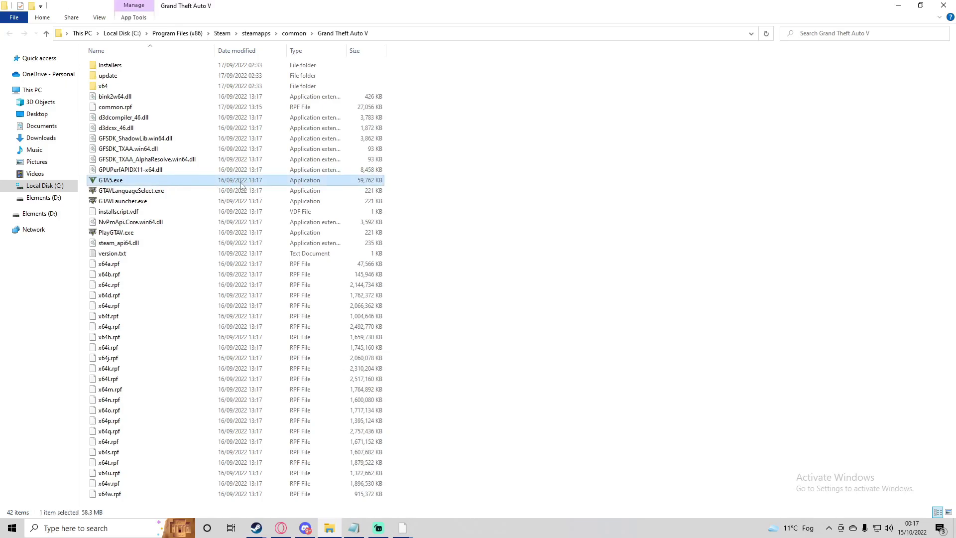
click(400, 34)
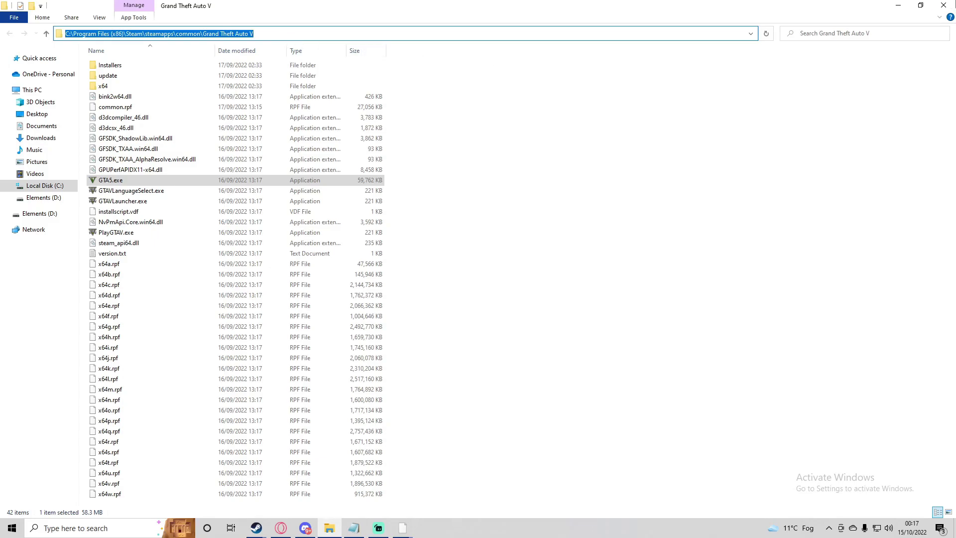
click(950, 6)
Clear Steam's windows away and choose GTA5.exe in FiveM's prompt as the game executable.
click(922, 10)
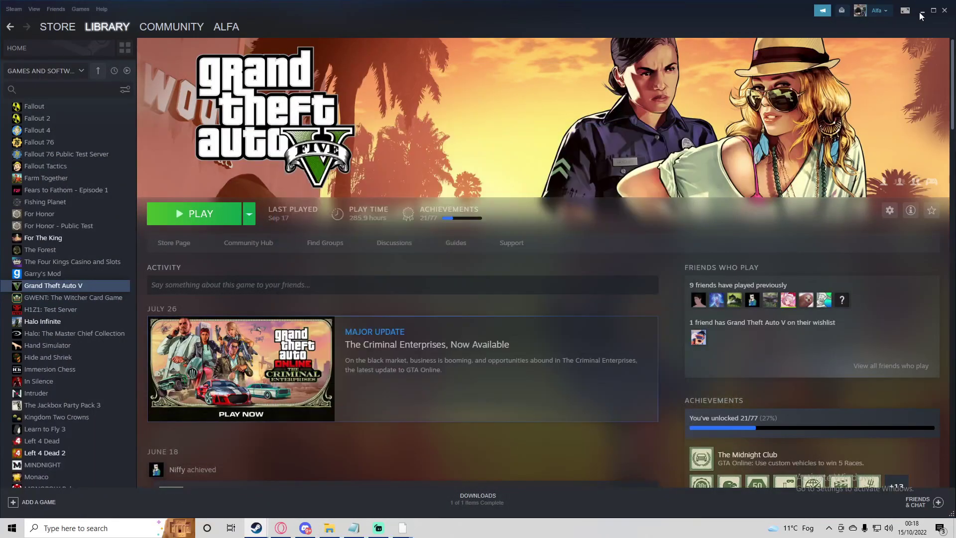
click(685, 131)
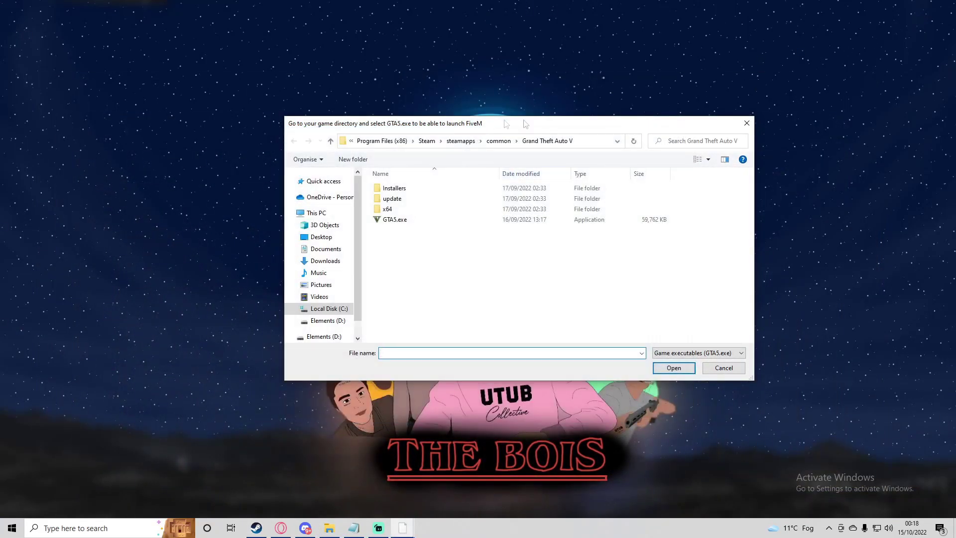
click(593, 142)
click(592, 143)
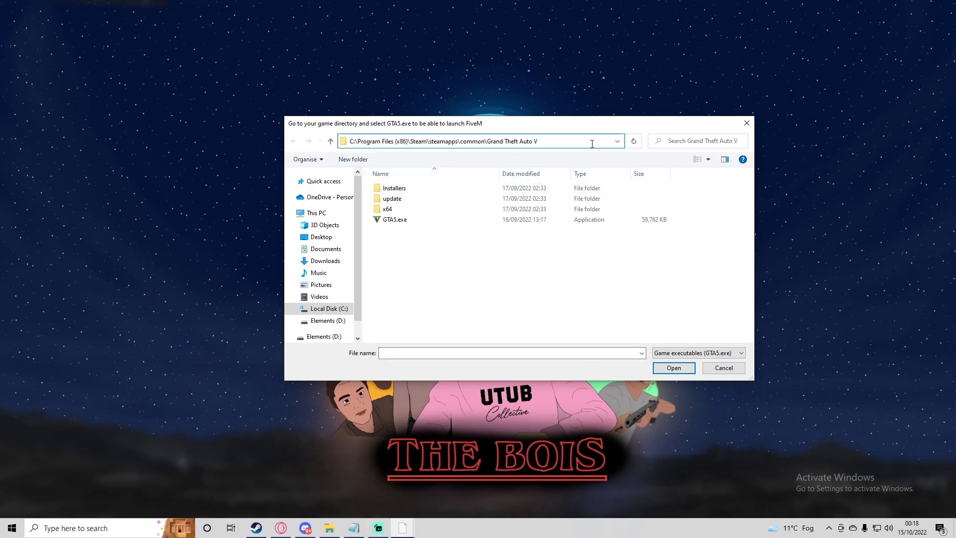
click(518, 179)
click(449, 220)
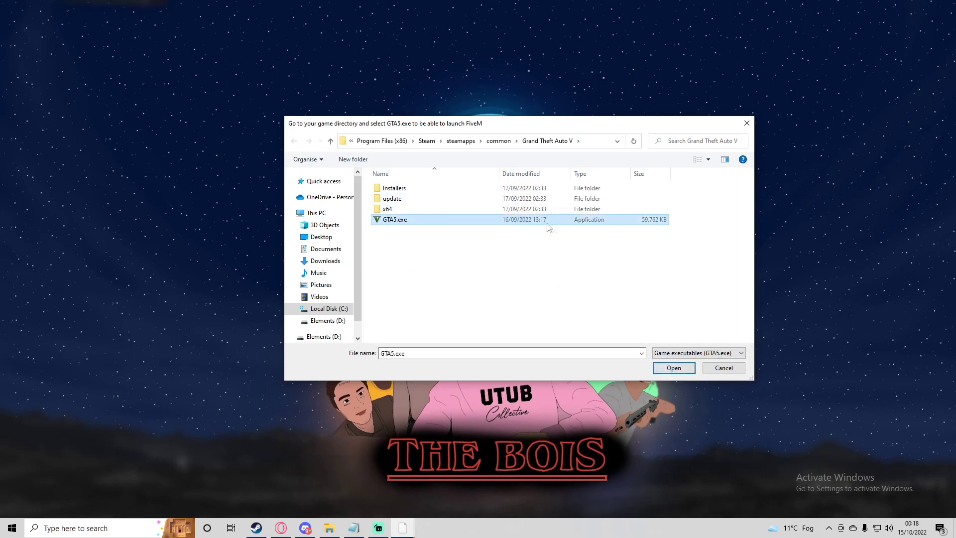
click(675, 366)
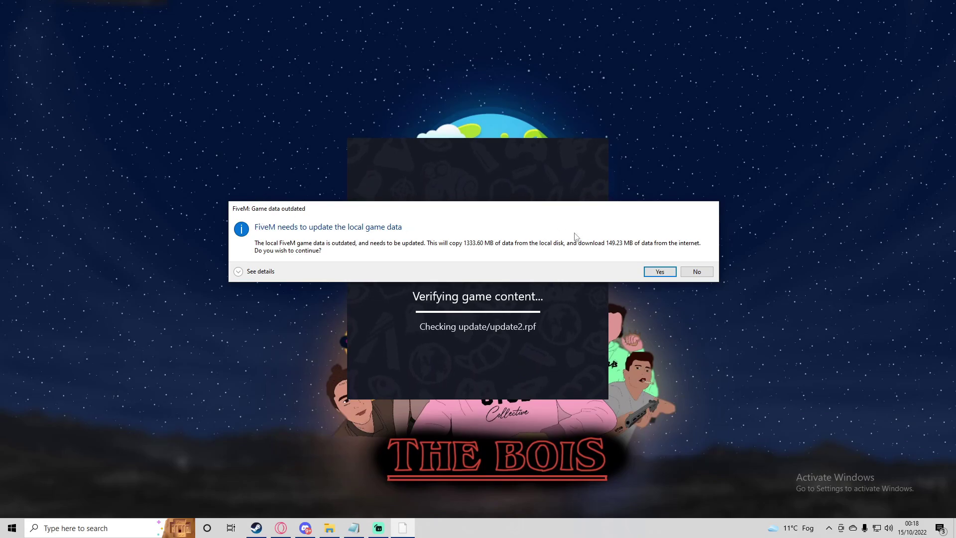
Accept updating the outdated game data (1333.60 MB copied, 149.23 MB downloaded).
click(659, 272)
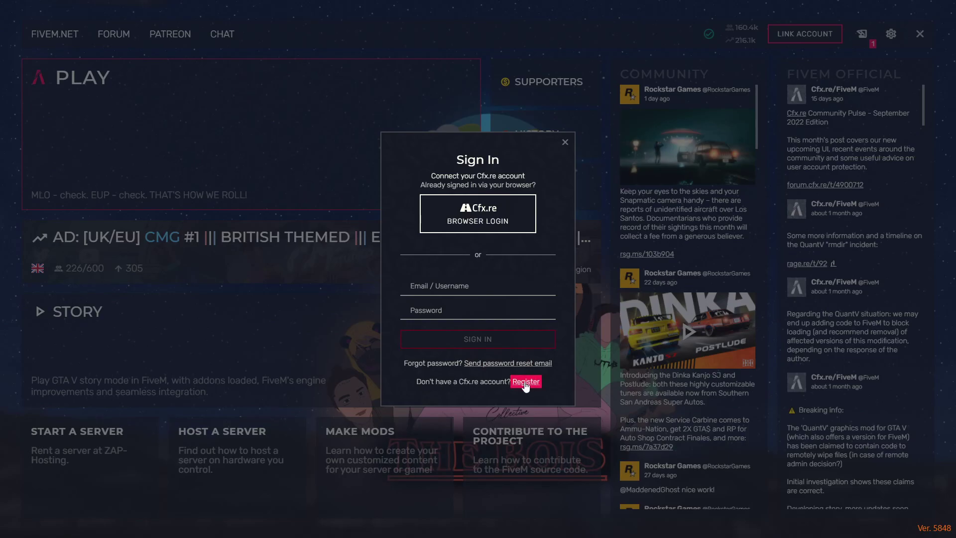
Link the Cfx.re account through Browser Login and continue past the Account Linked confirmation.
click(476, 219)
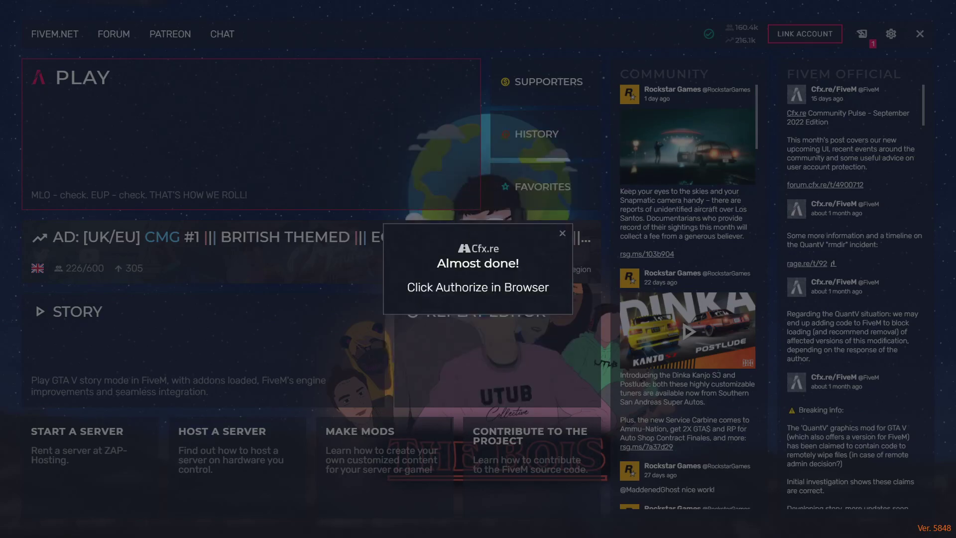
click(478, 297)
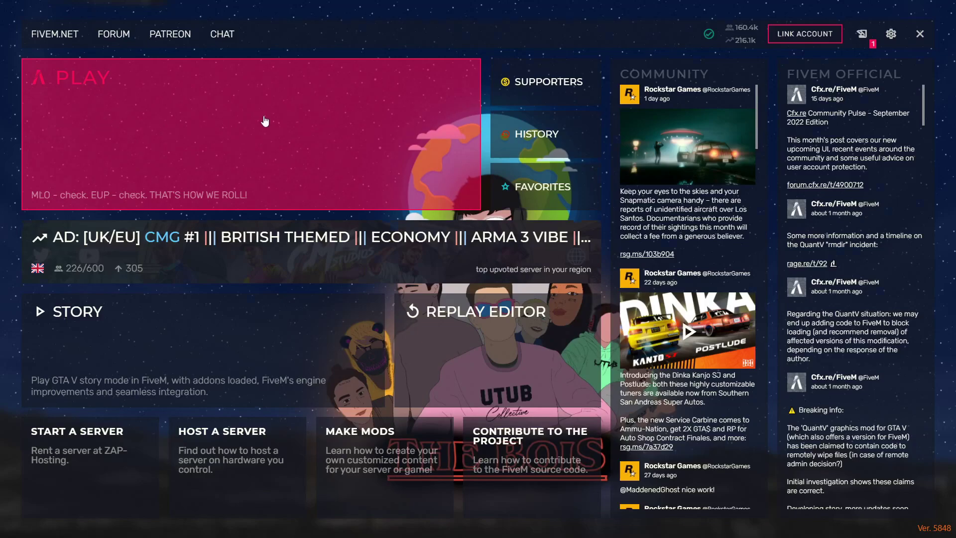
Open the server list and search it for 'british rp'.
click(265, 121)
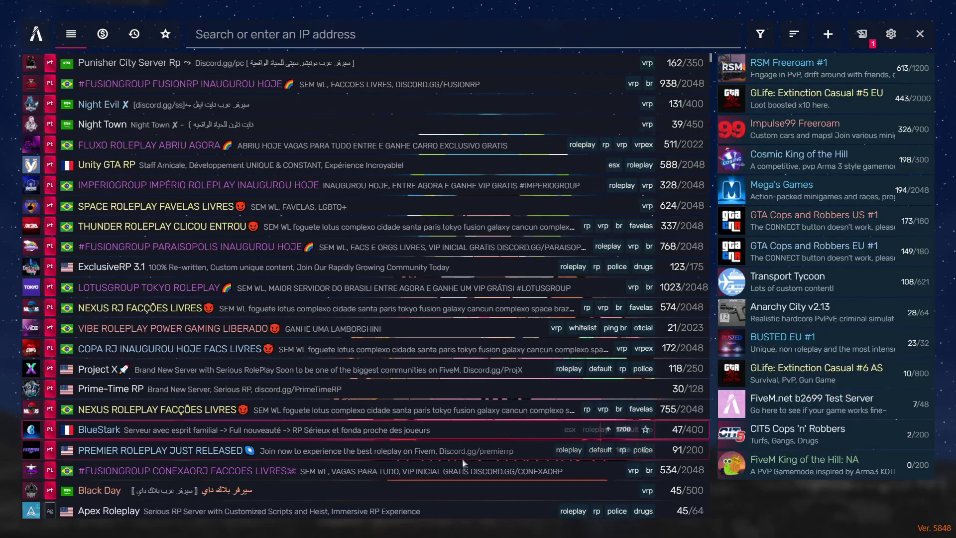
scroll(461, 454, down, 15)
scroll(419, 166, up, 15)
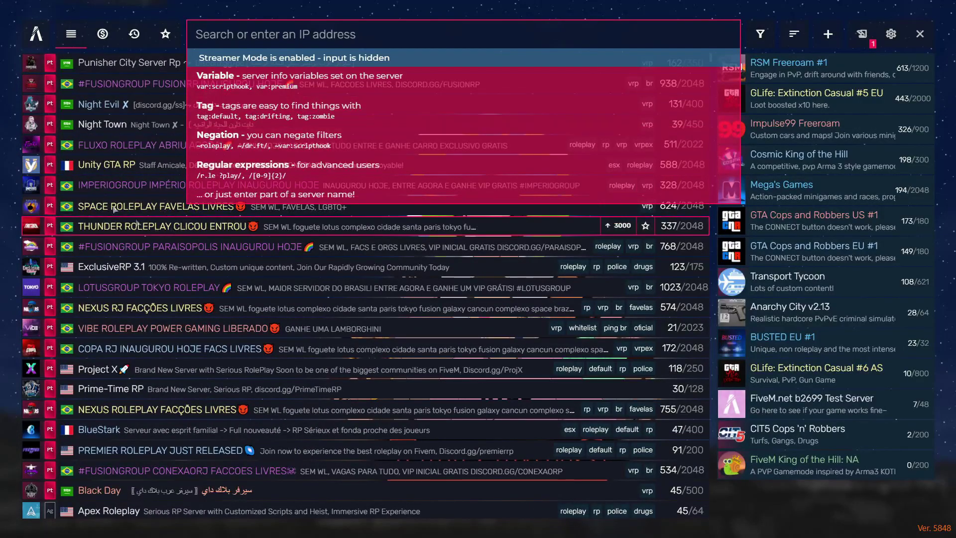
scroll(279, 214, down, 5)
scroll(279, 214, up, 4)
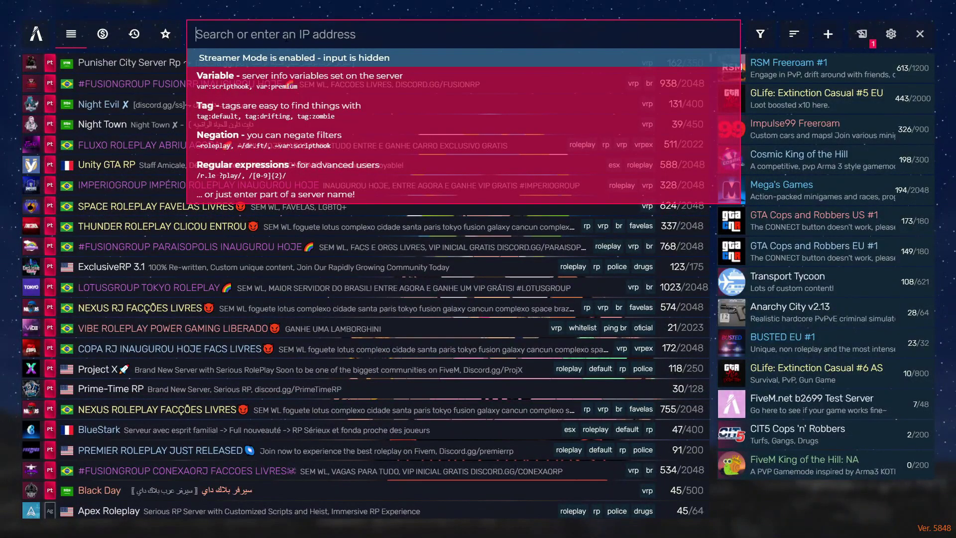
text(british)
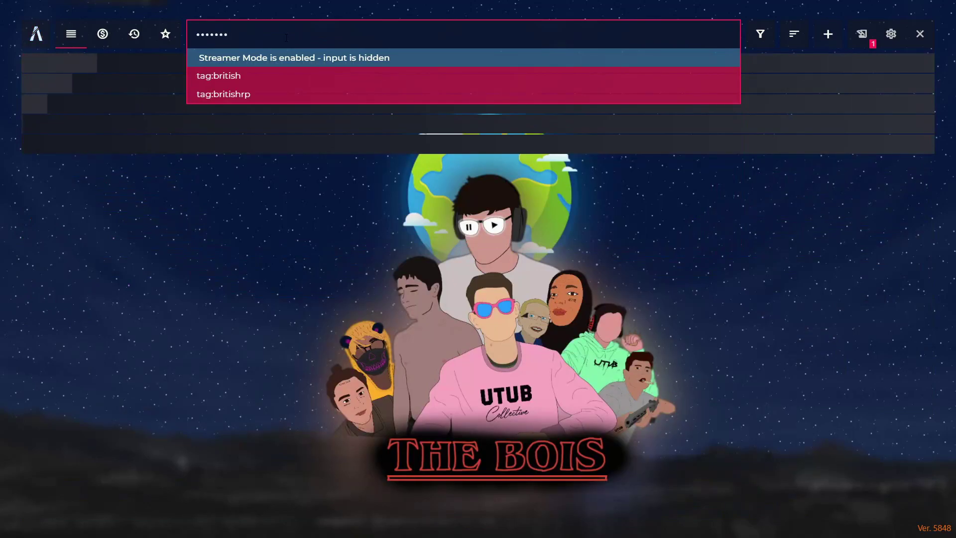
text( rp)
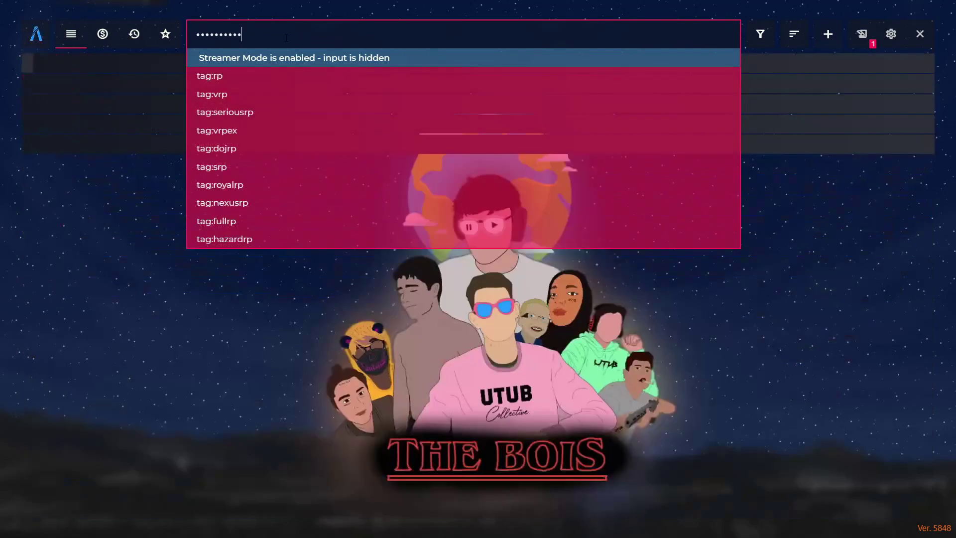
key(Return)
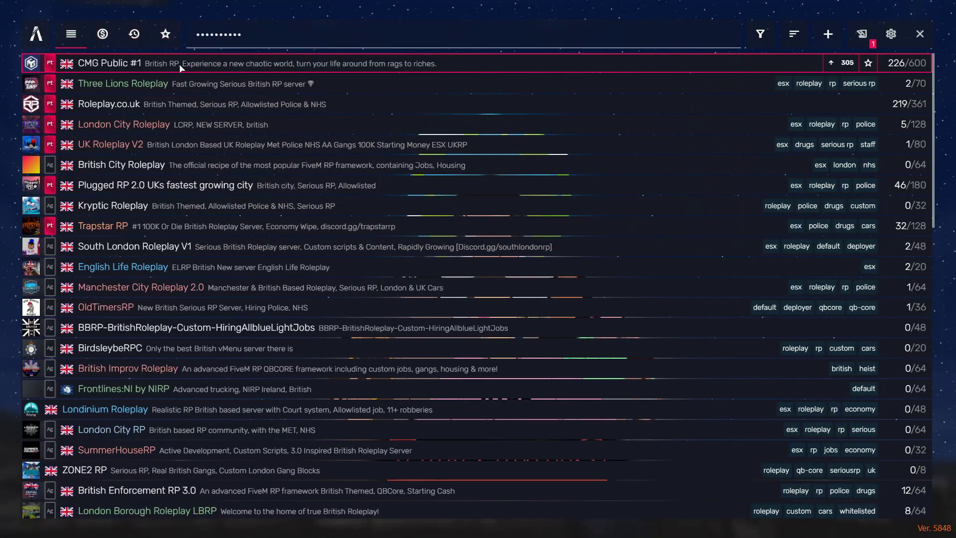
Look at CMG Public #1, then open London City Roleplay and connect to it.
click(180, 64)
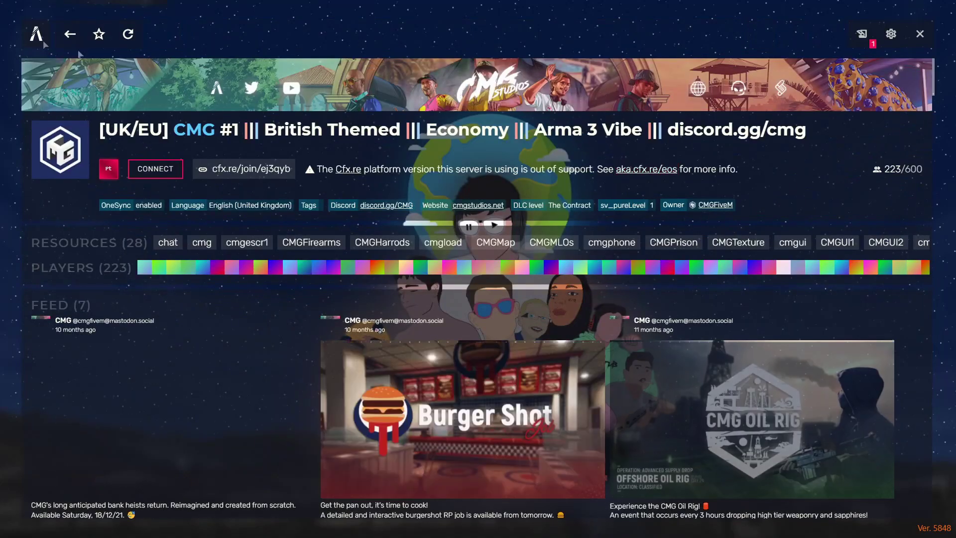
click(74, 34)
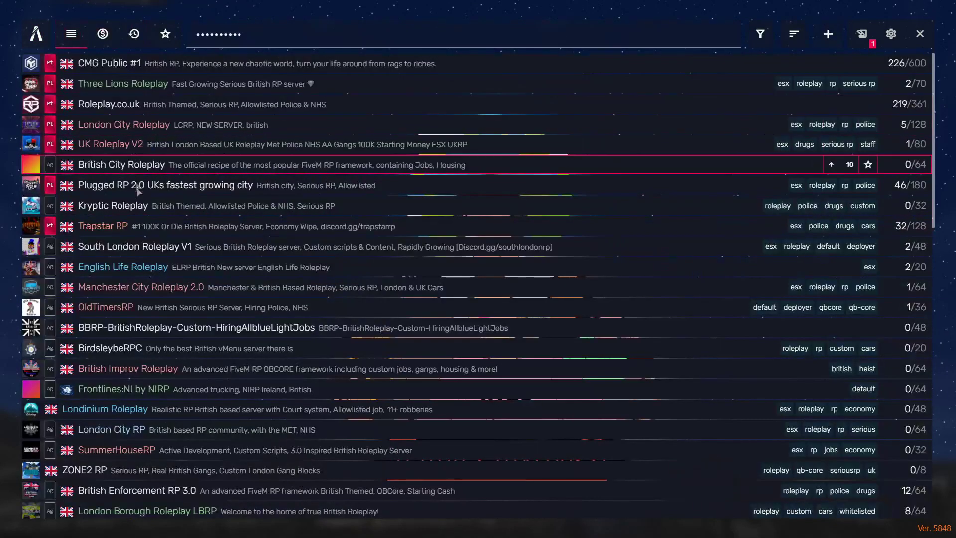
scroll(137, 182, down, 6)
click(342, 35)
click(171, 127)
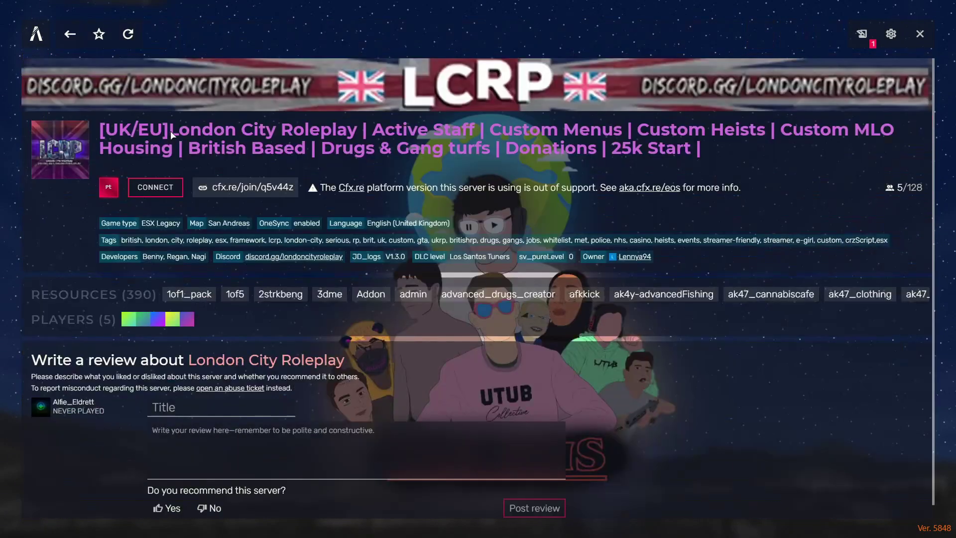
click(152, 192)
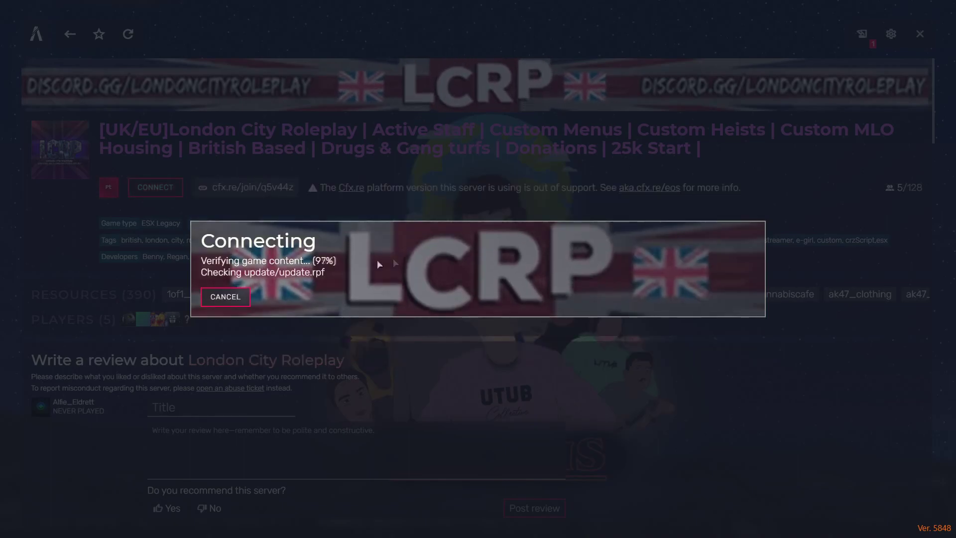
Approve the game storage update so the London City Roleplay connection proceeds.
click(584, 302)
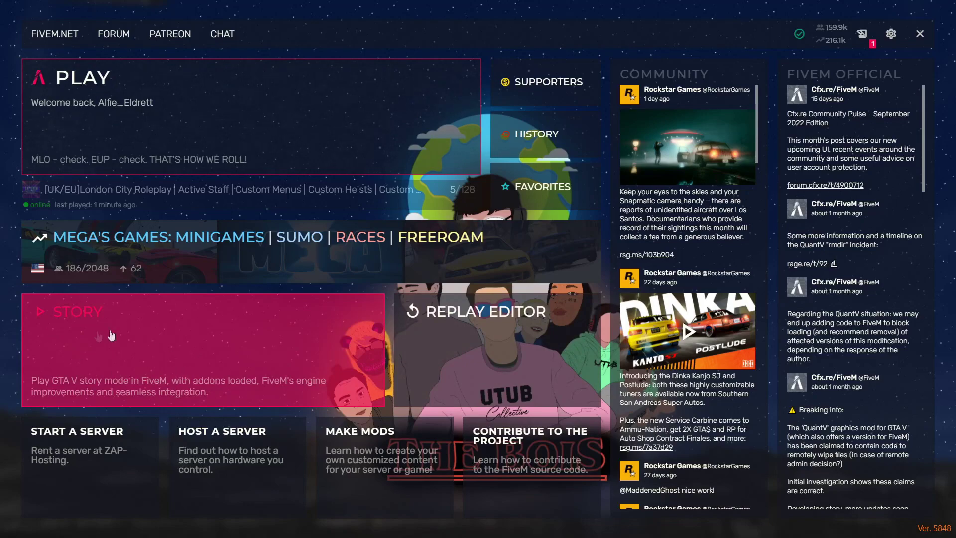
Launch GTA V story mode from FiveM's Story page, then pause the game.
click(148, 367)
click(477, 314)
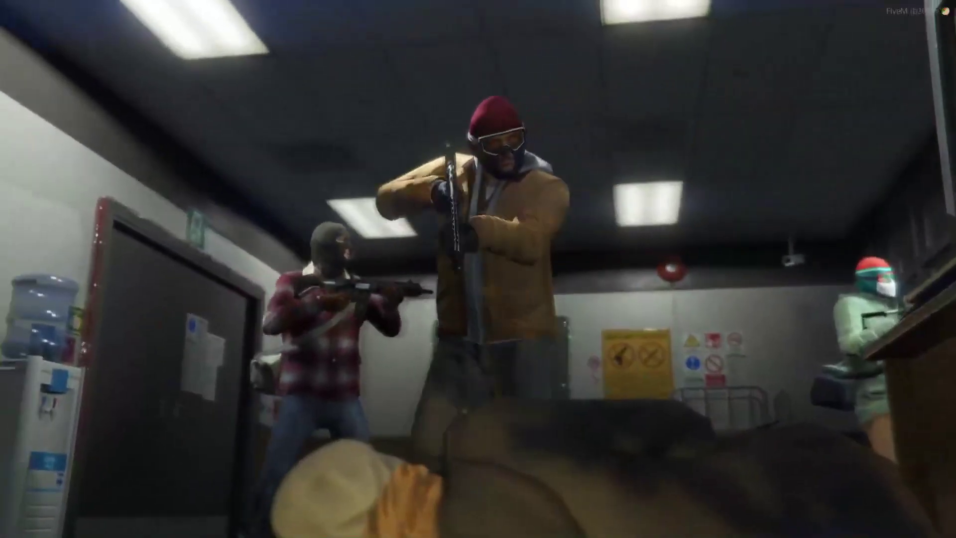
key(Escape)
Look over the full-screen pause map by panning and zooming, then quit from the GAME section.
click(460, 246)
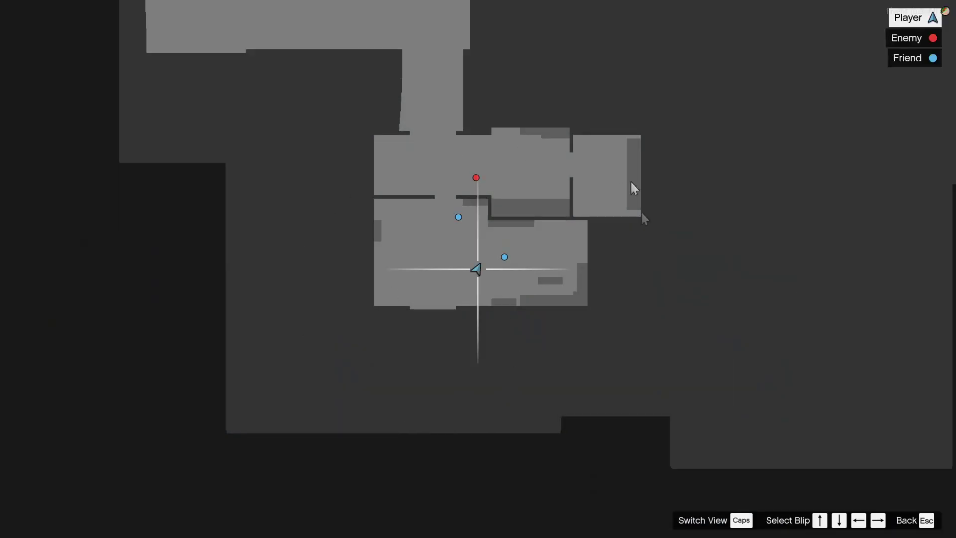
drag(547, 213, 461, 370)
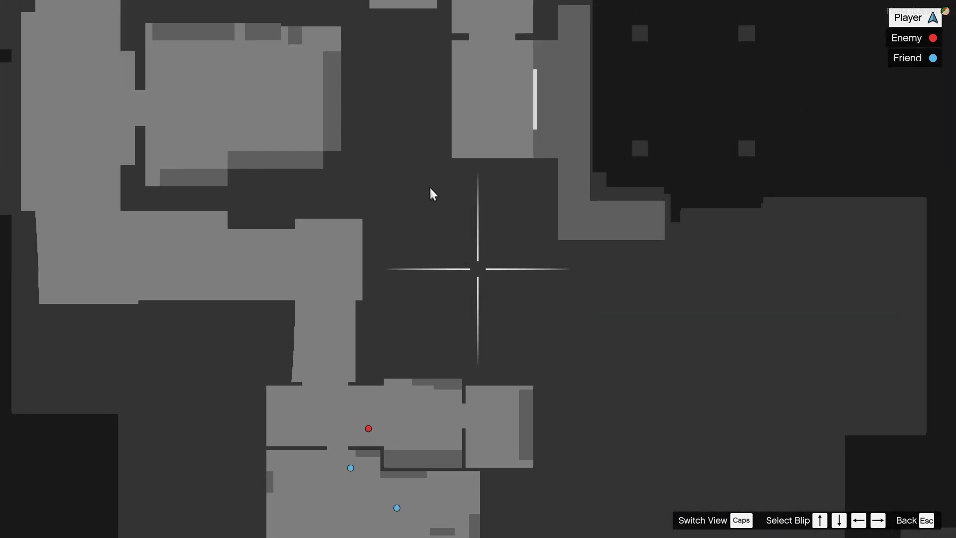
scroll(587, 423, up, 3)
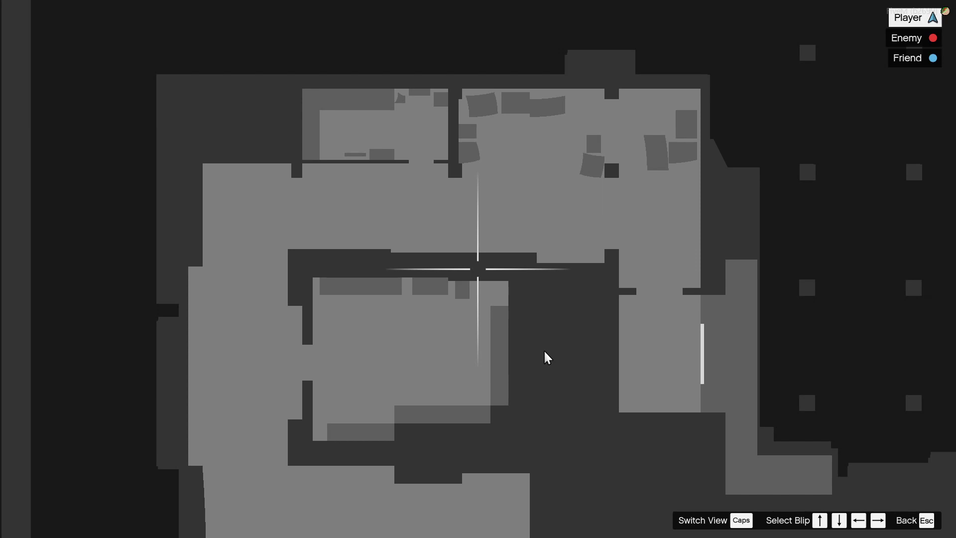
key(Escape)
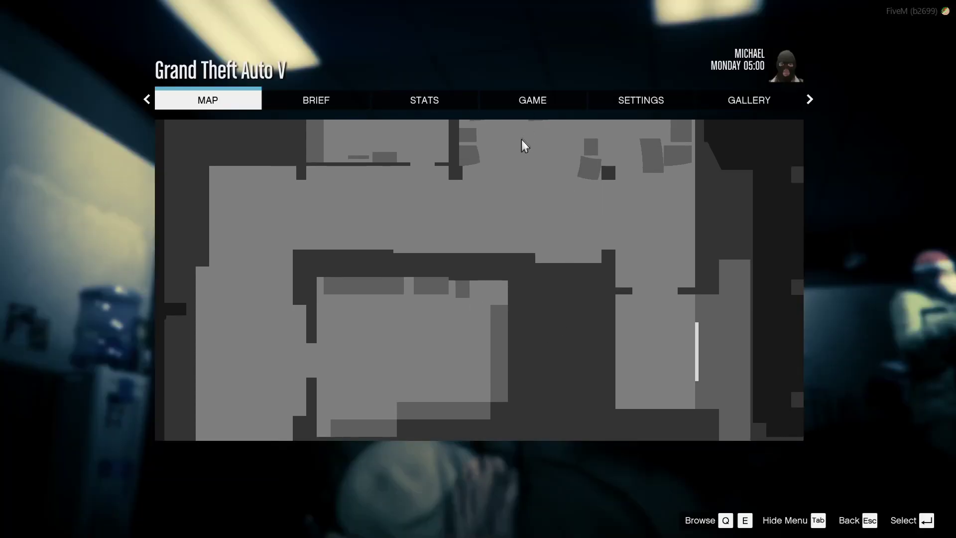
click(518, 102)
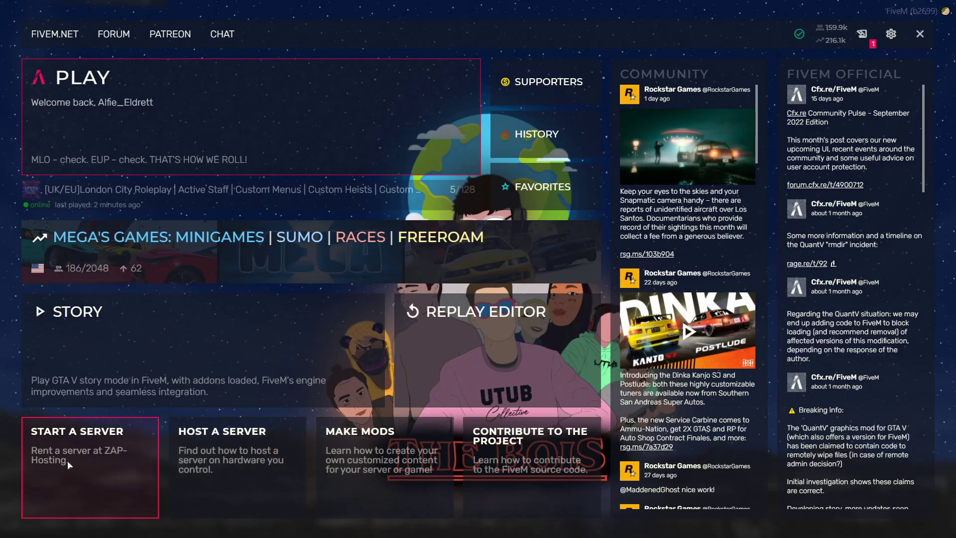